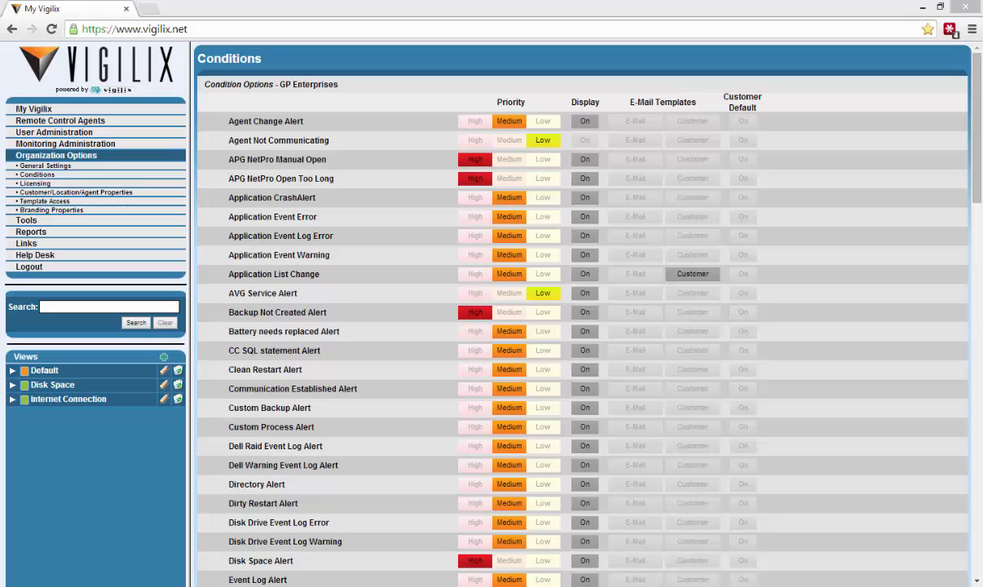
# Review the sample alert e-mail's title, intro sentence, session log and detection-time lines
pyautogui.hotkey('alt', 'Tab')
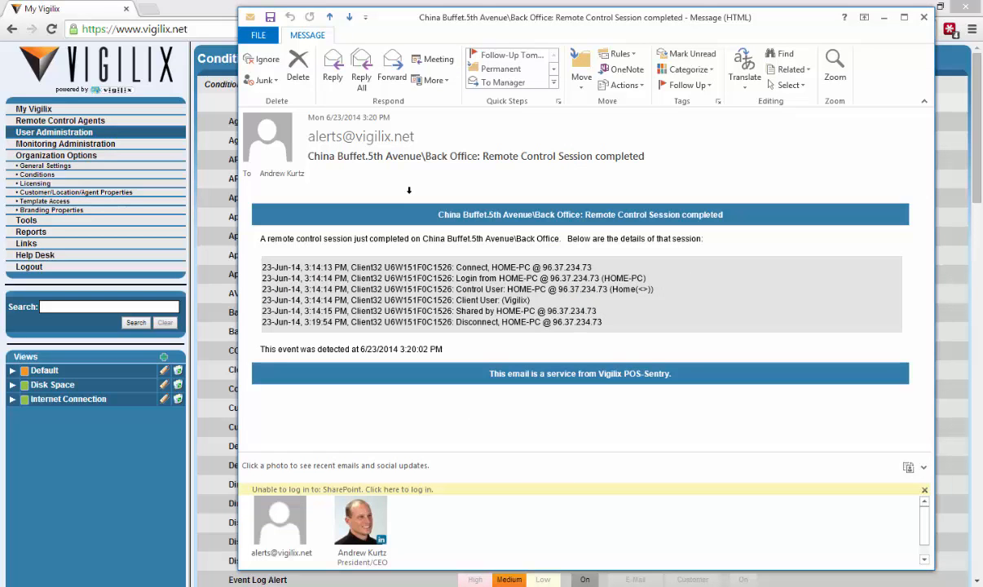
pyautogui.moveTo(398, 194); pyautogui.dragTo(723, 197)
pyautogui.moveTo(249, 231); pyautogui.dragTo(589, 308)
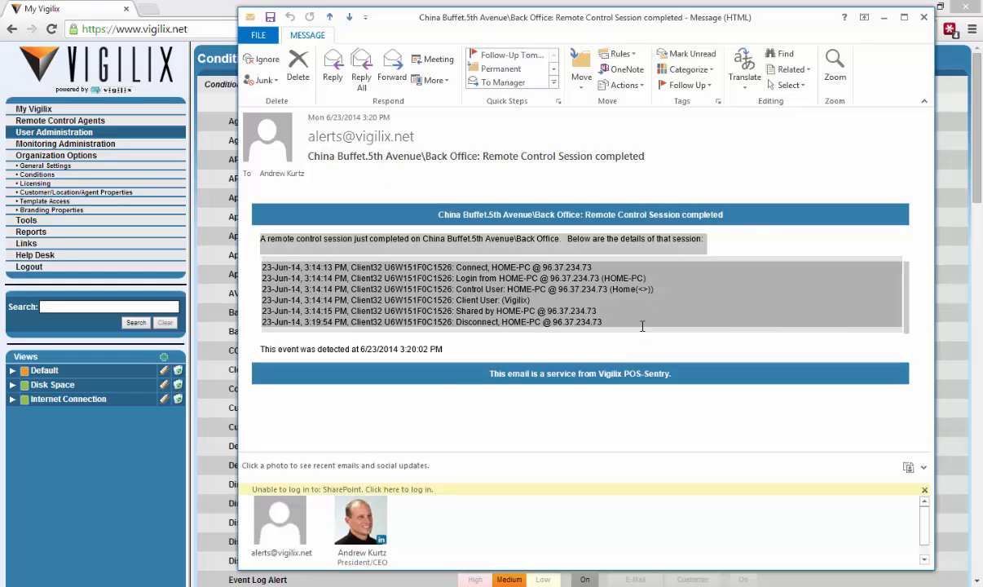
pyautogui.click(448, 232)
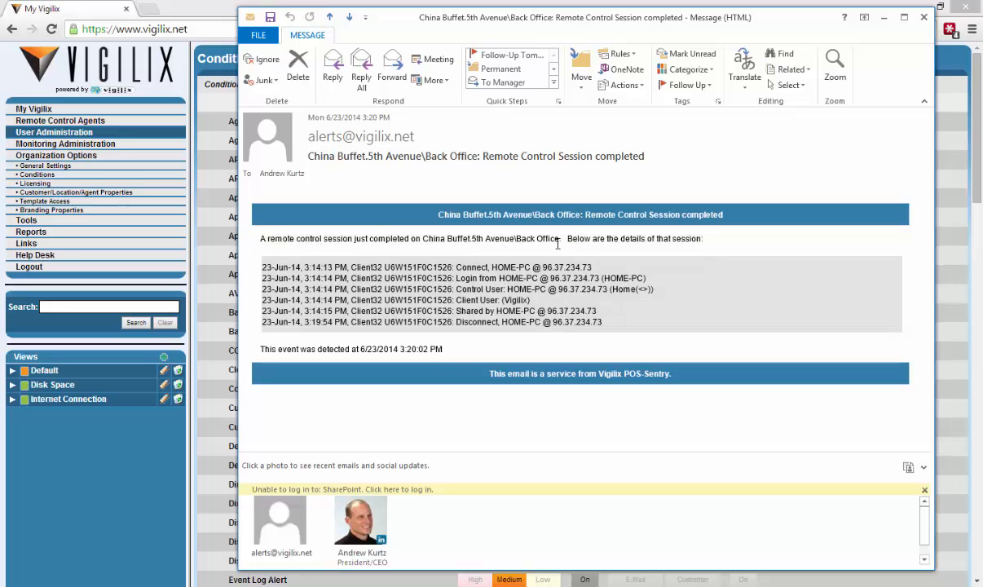
pyautogui.moveTo(278, 349); pyautogui.dragTo(442, 349)
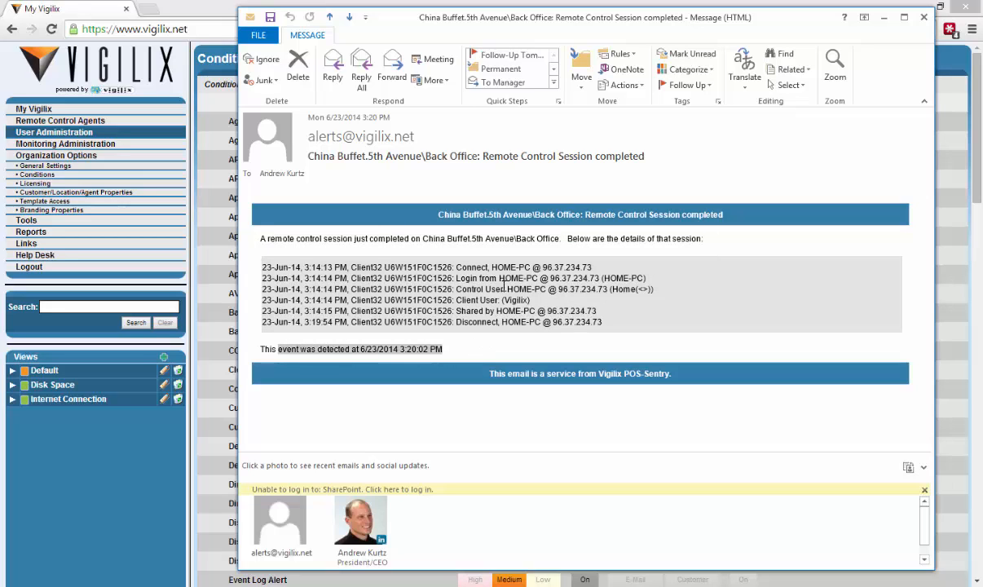
pyautogui.moveTo(276, 269); pyautogui.dragTo(657, 320)
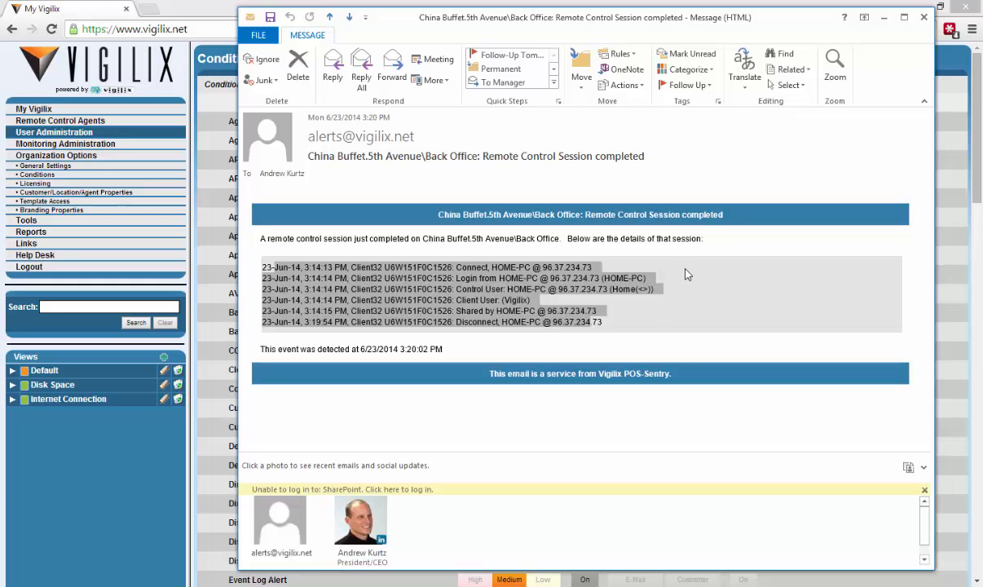
# Return to Vigilix's Conditions page and start a staff e-mail template for Application List Change
pyautogui.click(884, 17)
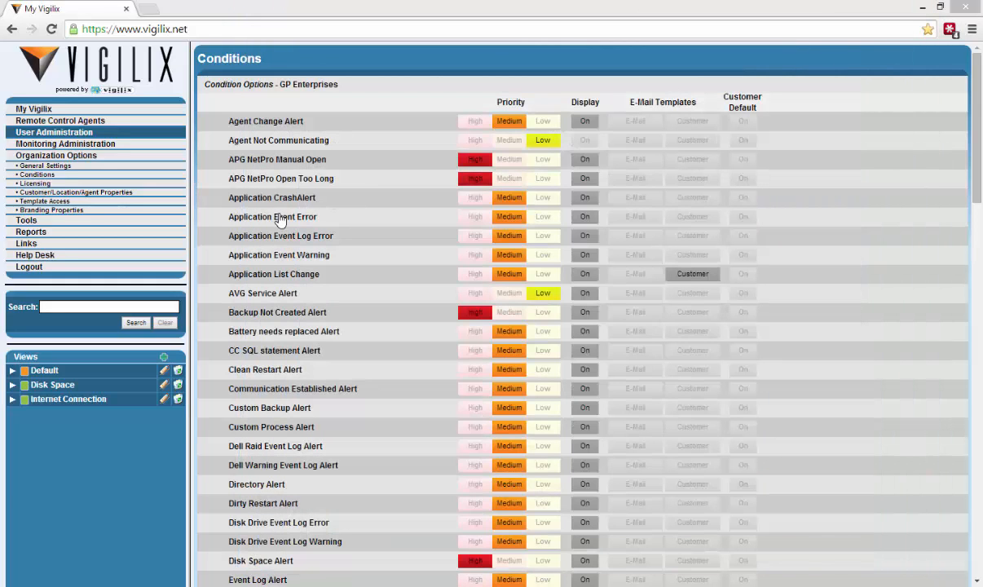
pyautogui.click(42, 176)
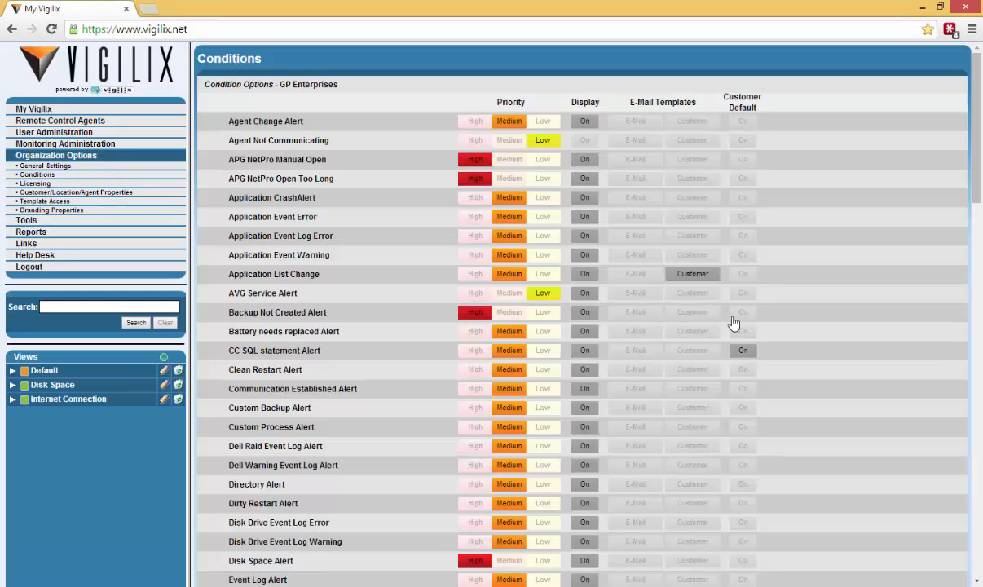
pyautogui.click(640, 236)
pyautogui.click(635, 274)
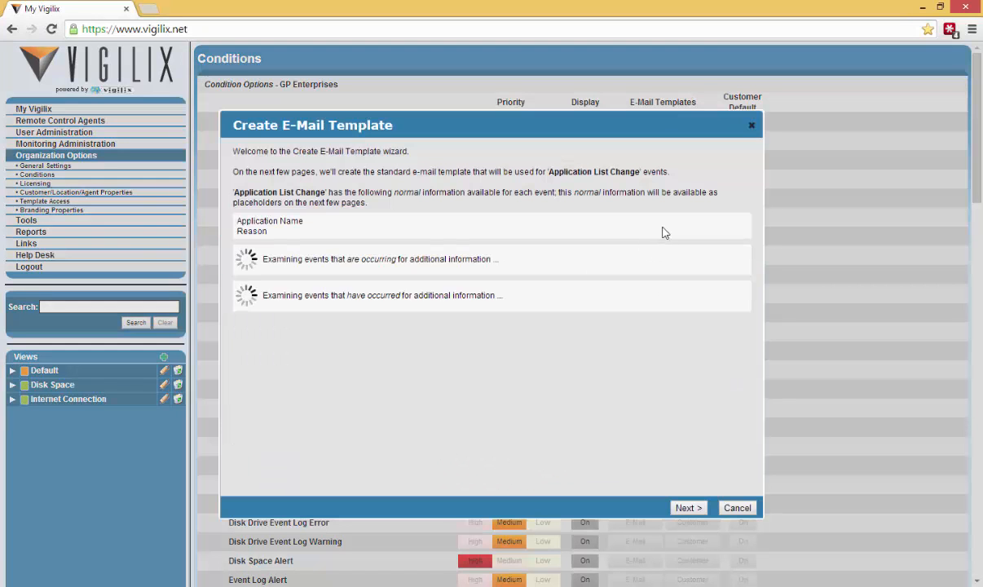
pyautogui.click(687, 507)
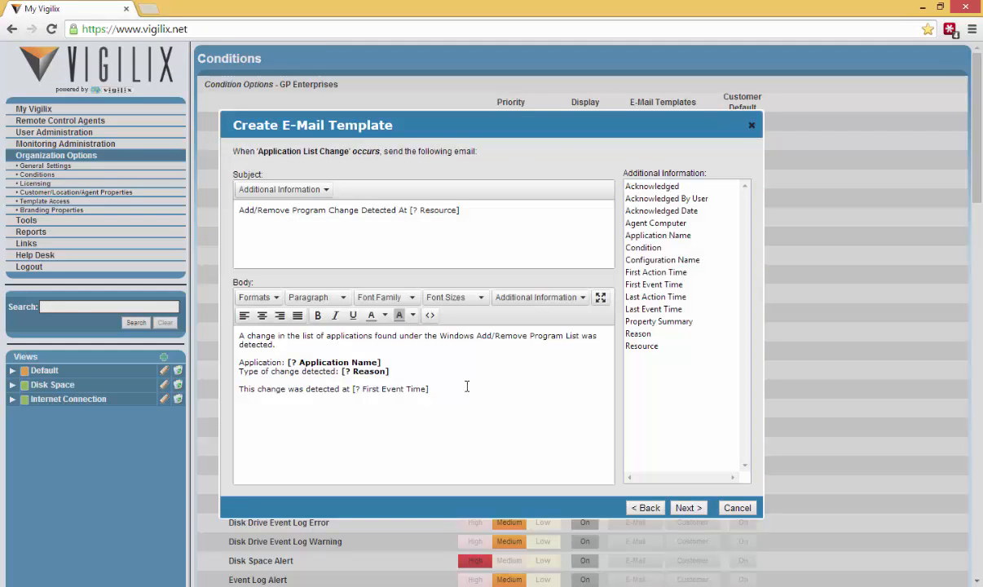
# Append 'Acknoedged by' Acknowledged By User 'at' Acknowledged Date to the body and save the template
pyautogui.click(503, 389)
pyautogui.write('Acknoedged by')
pyautogui.moveTo(644, 198); pyautogui.dragTo(494, 416)
pyautogui.write('at')
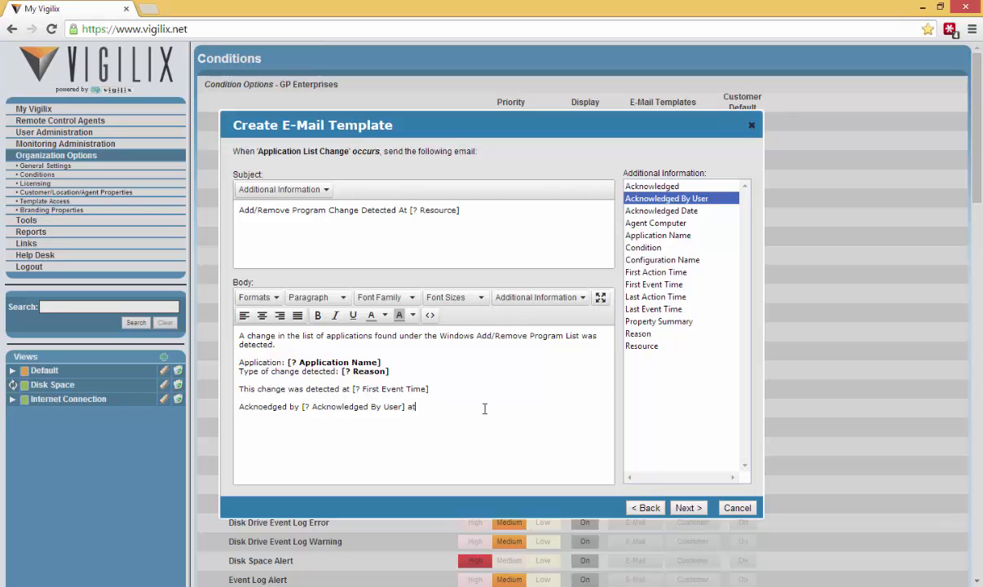
pyautogui.moveTo(661, 210); pyautogui.dragTo(506, 416)
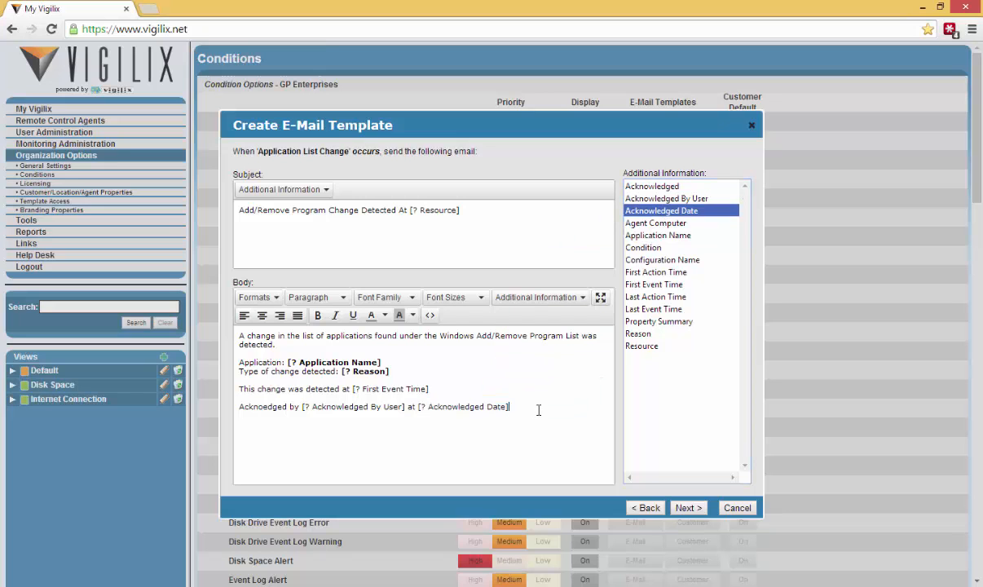
pyautogui.click(689, 507)
pyautogui.click(693, 510)
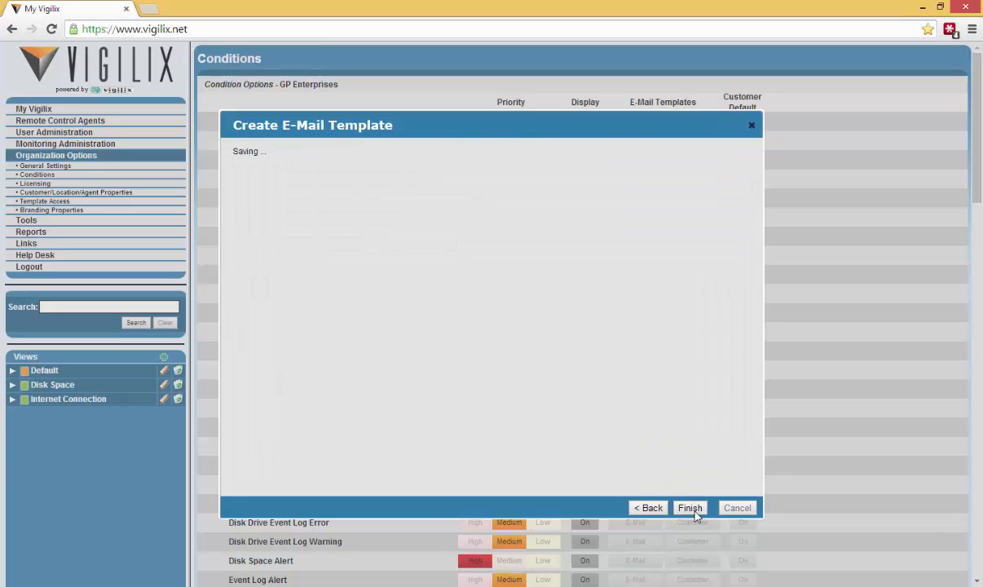
pyautogui.click(690, 508)
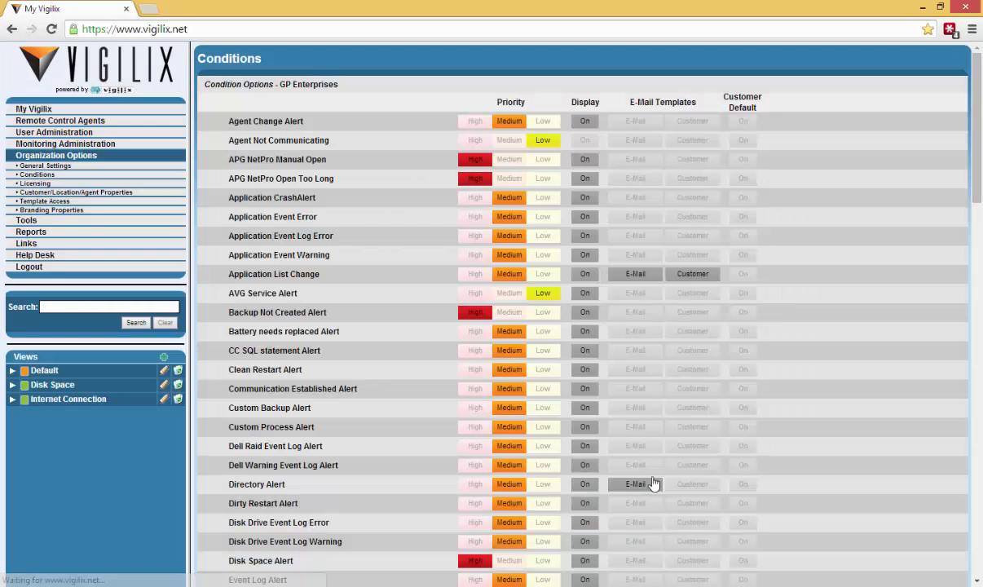
pyautogui.click(694, 276)
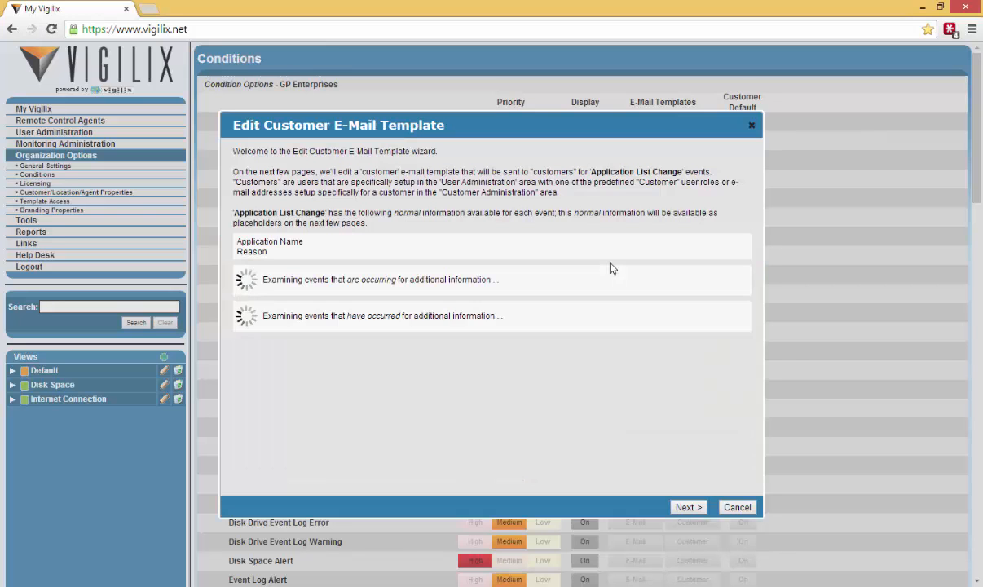
pyautogui.click(688, 507)
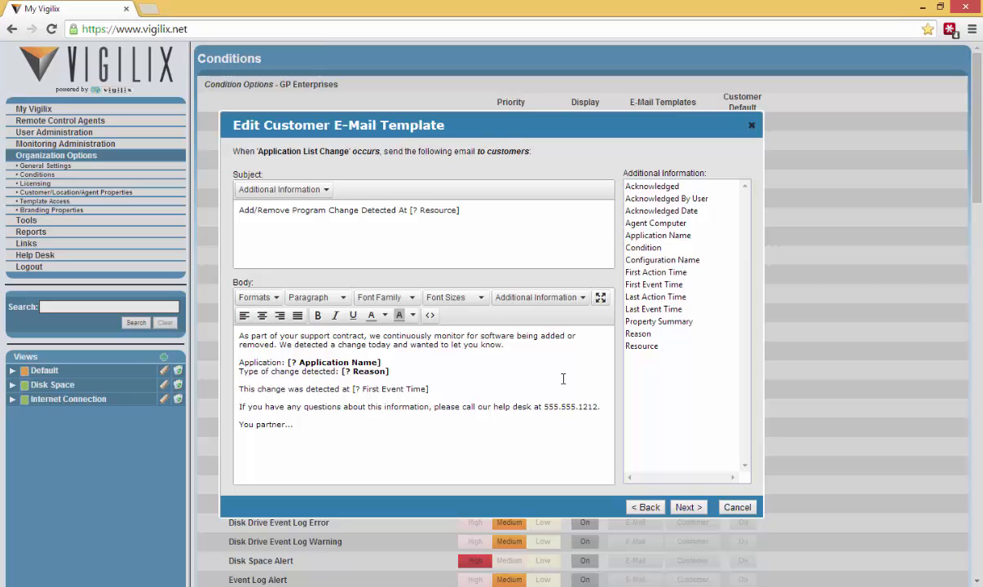
pyautogui.click(742, 508)
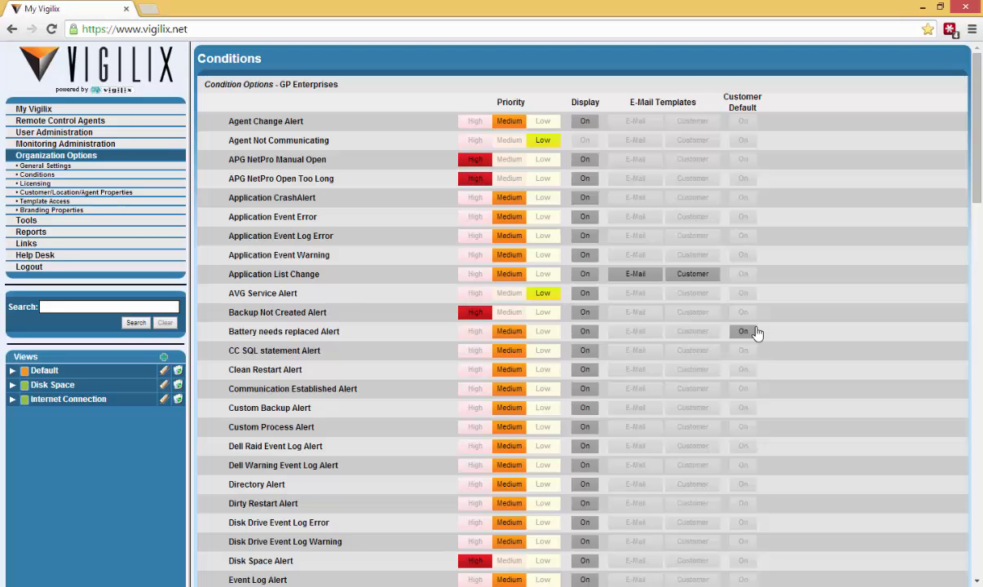
# Open Manage Users and load the bug-test user under China Buffet
pyautogui.click(57, 132)
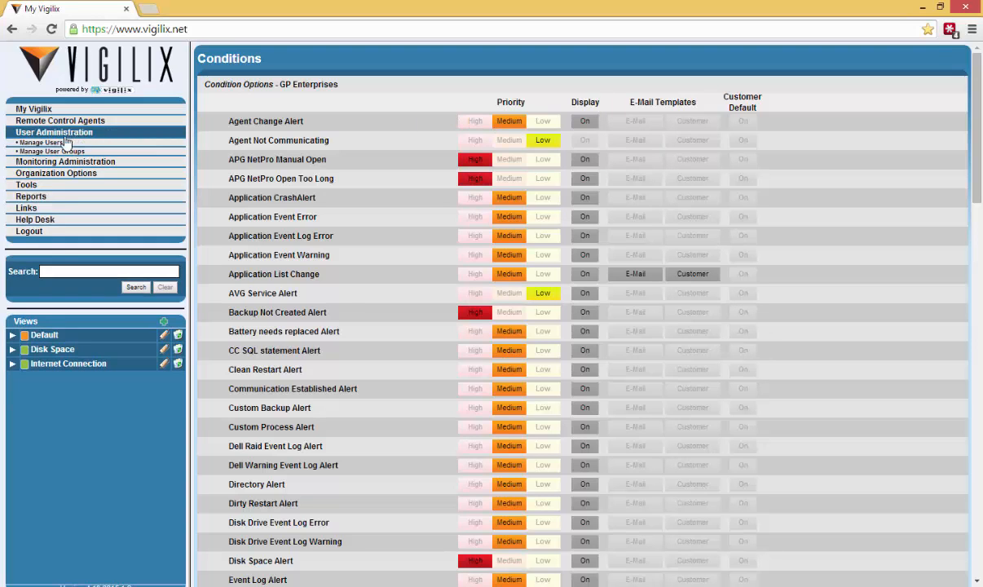
pyautogui.click(67, 142)
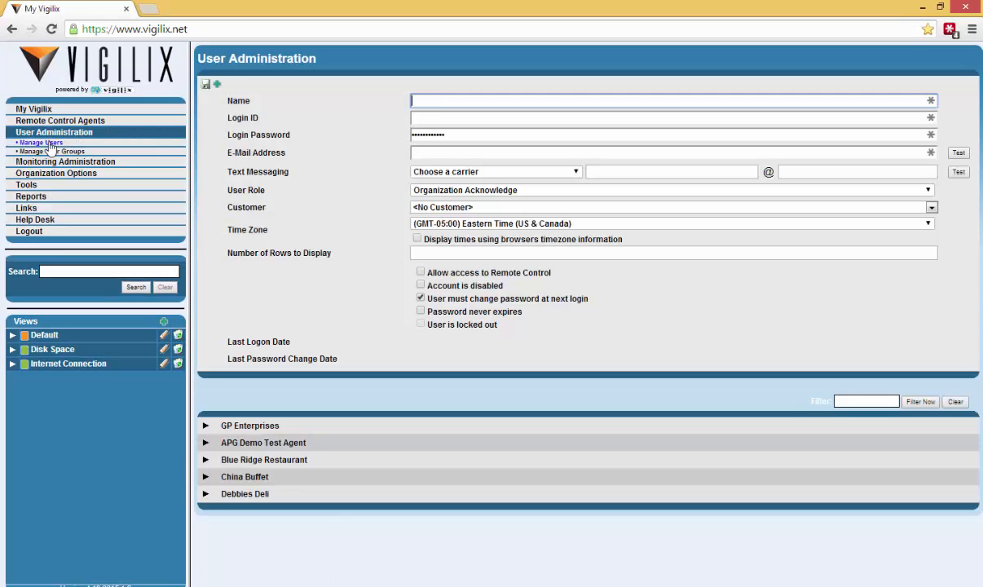
pyautogui.click(204, 443)
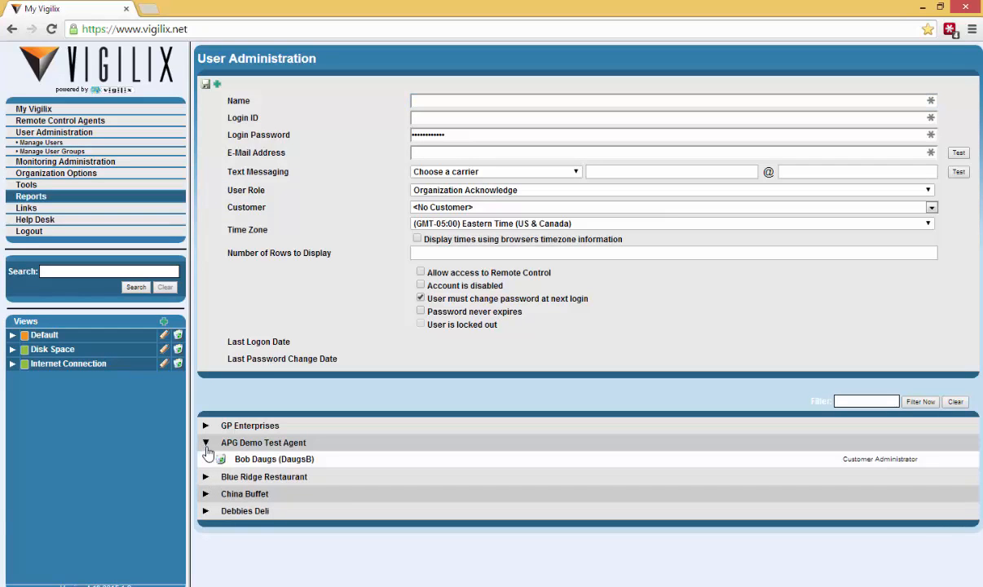
pyautogui.click(205, 491)
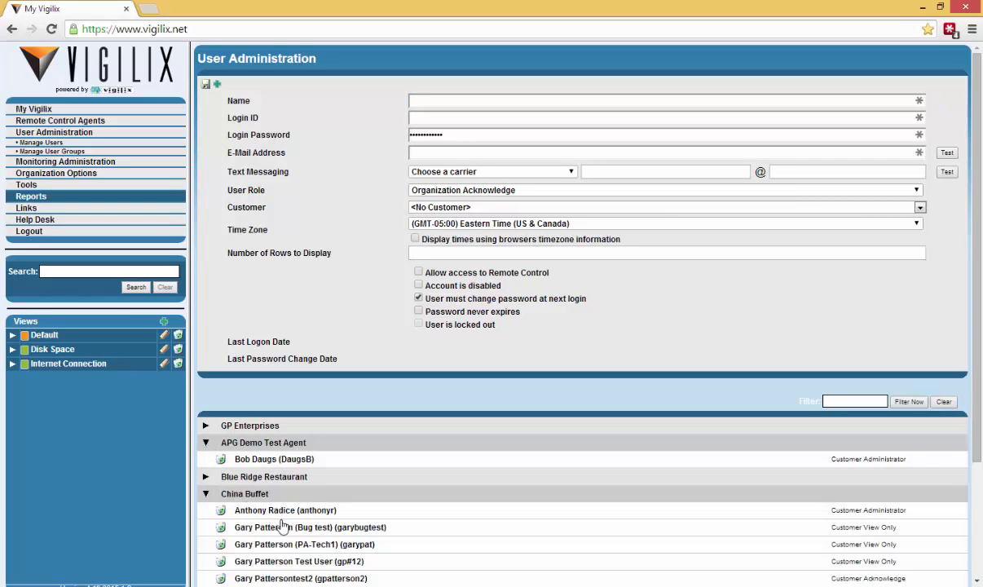
pyautogui.click(292, 529)
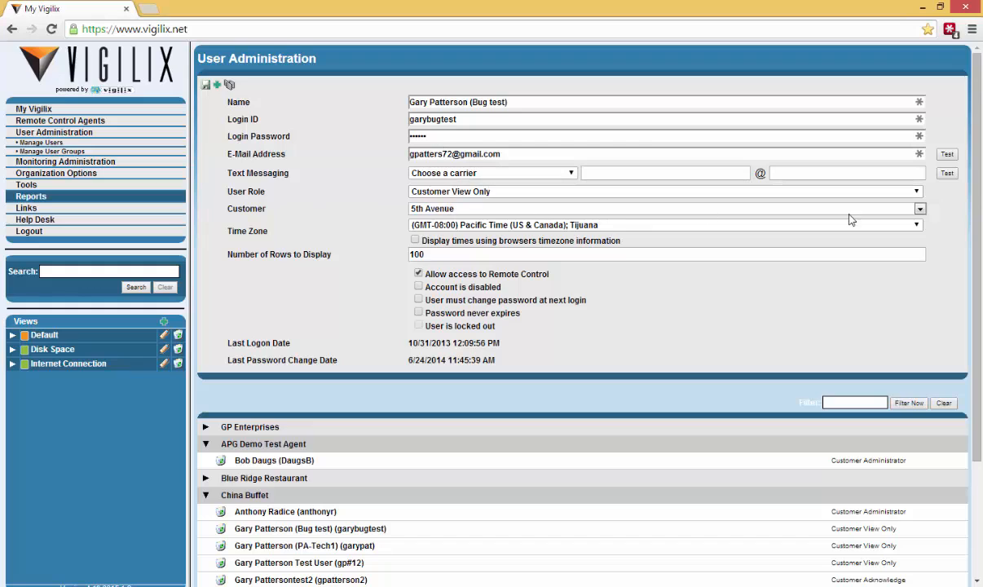
# Inspect the user's Customer and User Role dropdowns without changing either
pyautogui.click(922, 209)
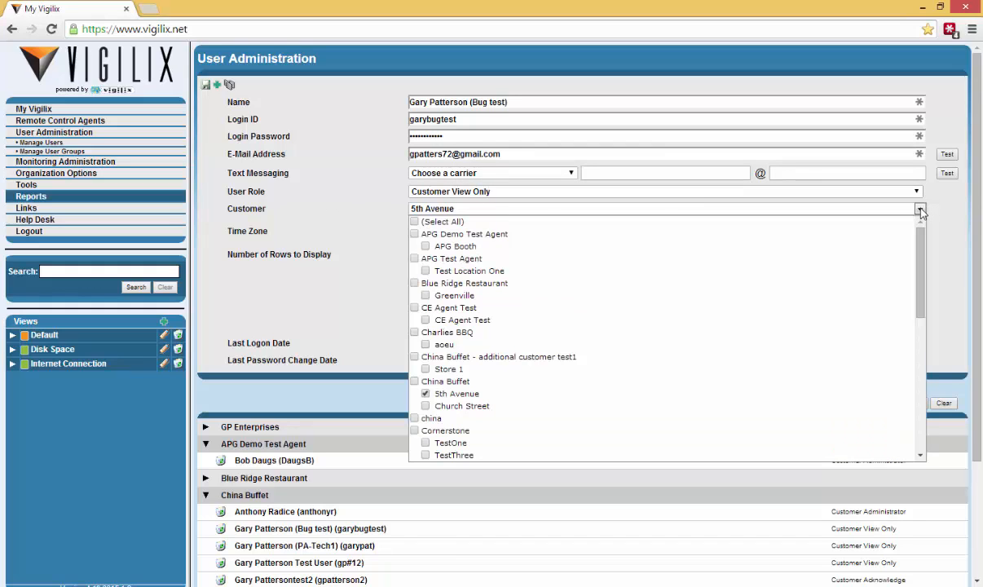
pyautogui.click(921, 209)
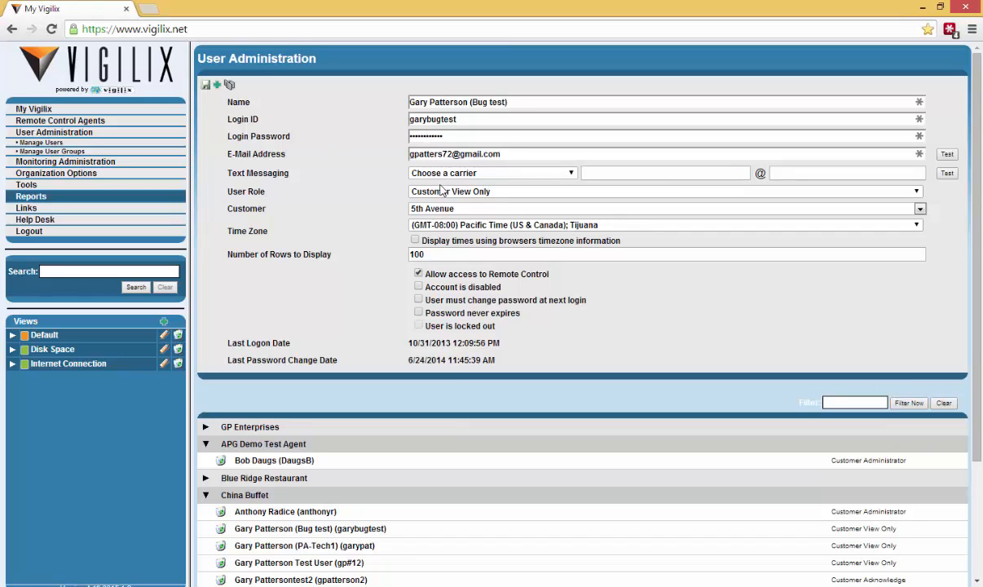
pyautogui.moveTo(234, 193); pyautogui.dragTo(267, 194)
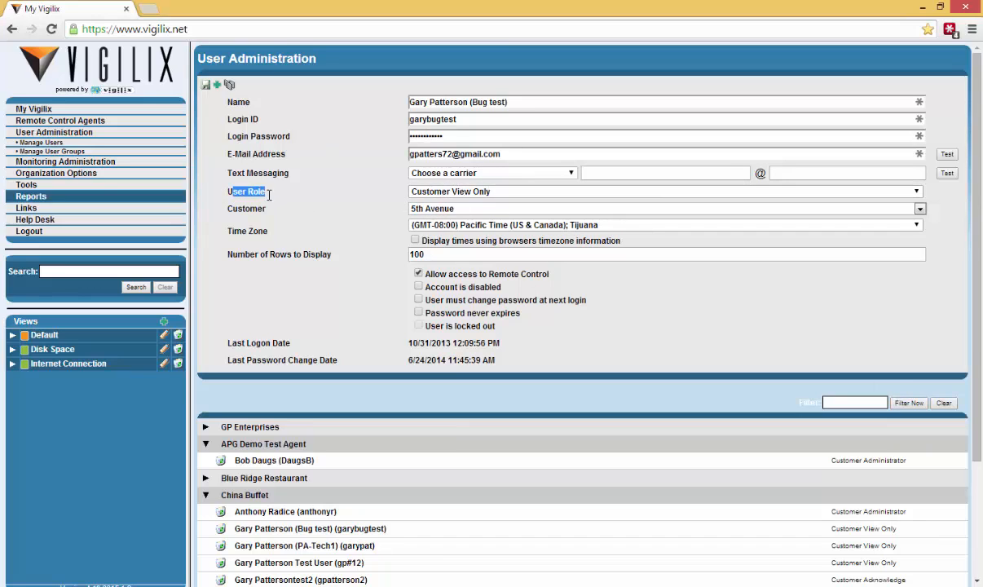
pyautogui.click(430, 191)
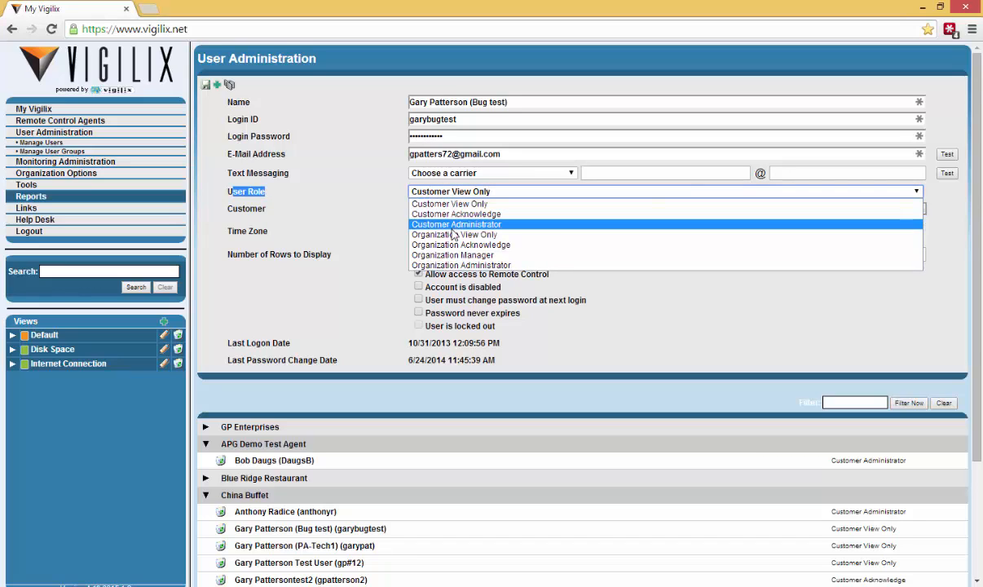
pyautogui.click(469, 193)
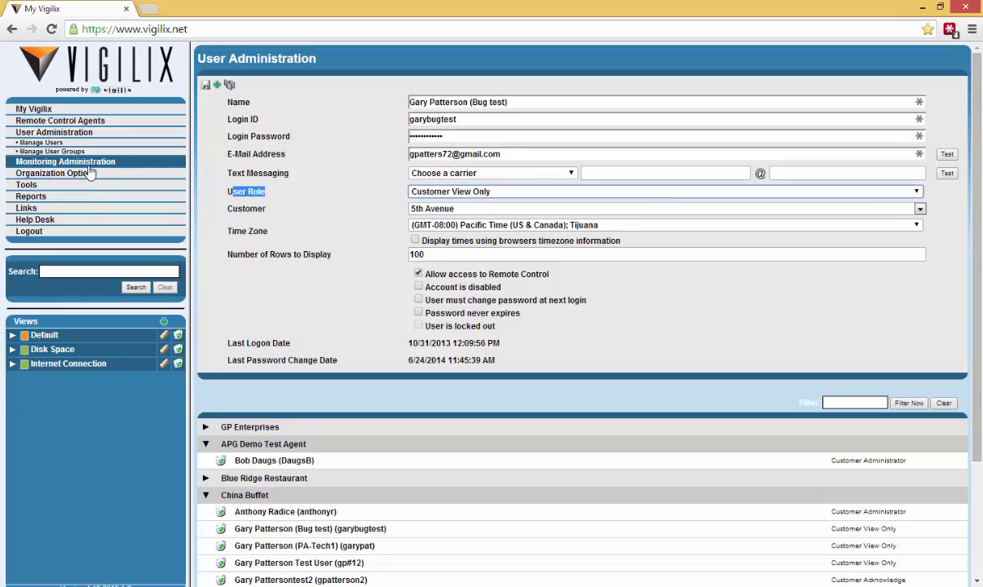
# Add the customer's alert e-mail address to APG Demo Test Agent in Manage Customers
pyautogui.click(122, 163)
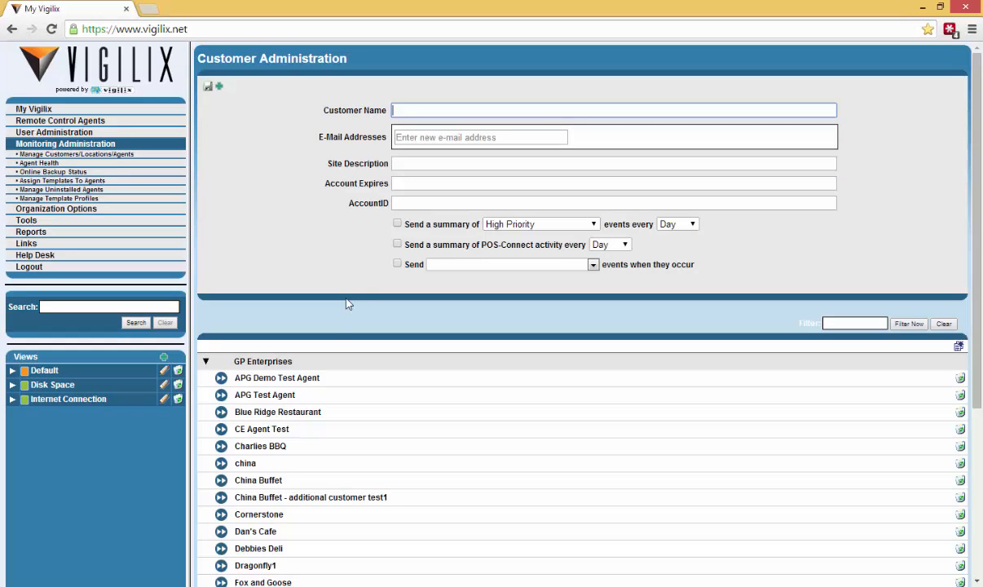
pyautogui.click(274, 379)
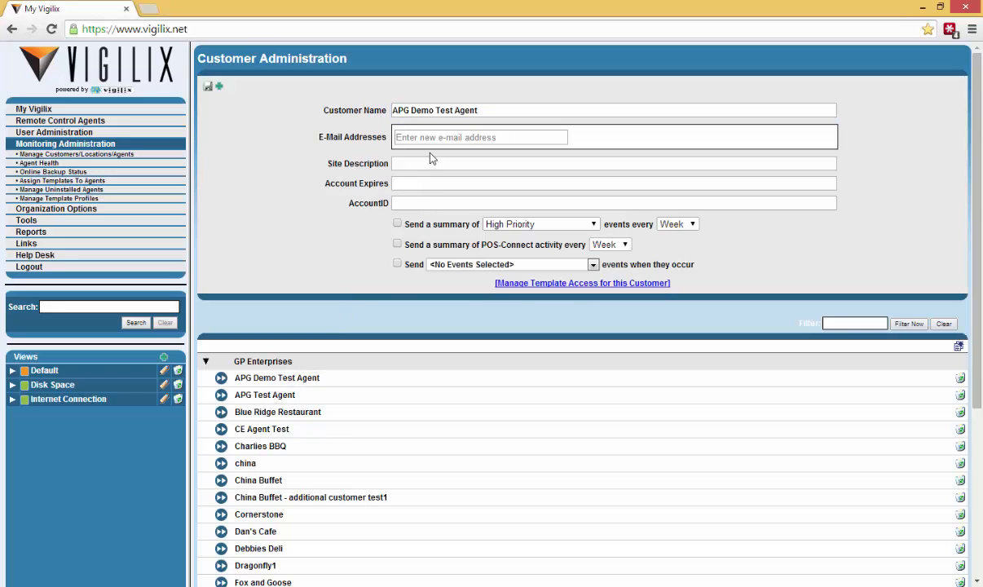
pyautogui.click(450, 137)
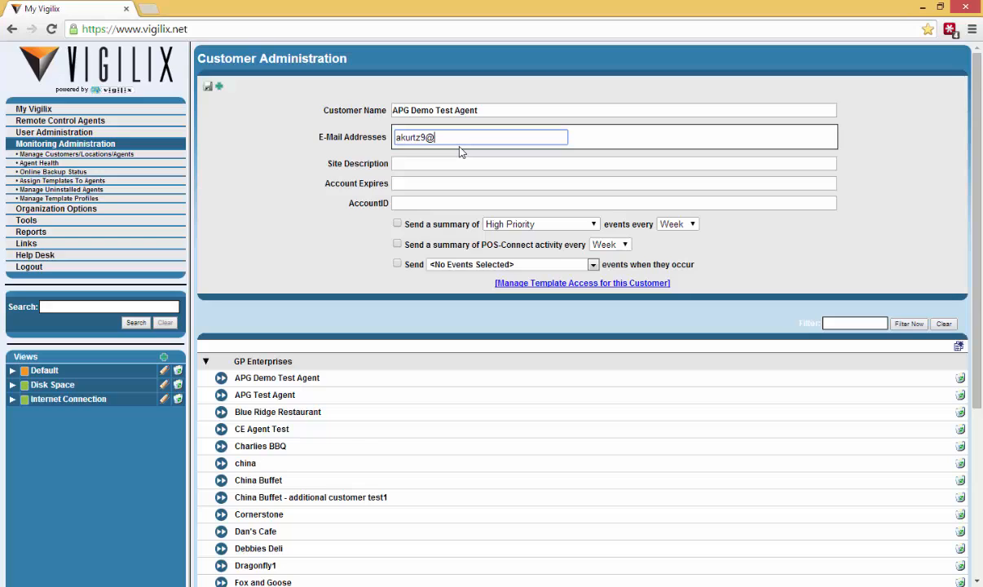
pyautogui.press('Return')
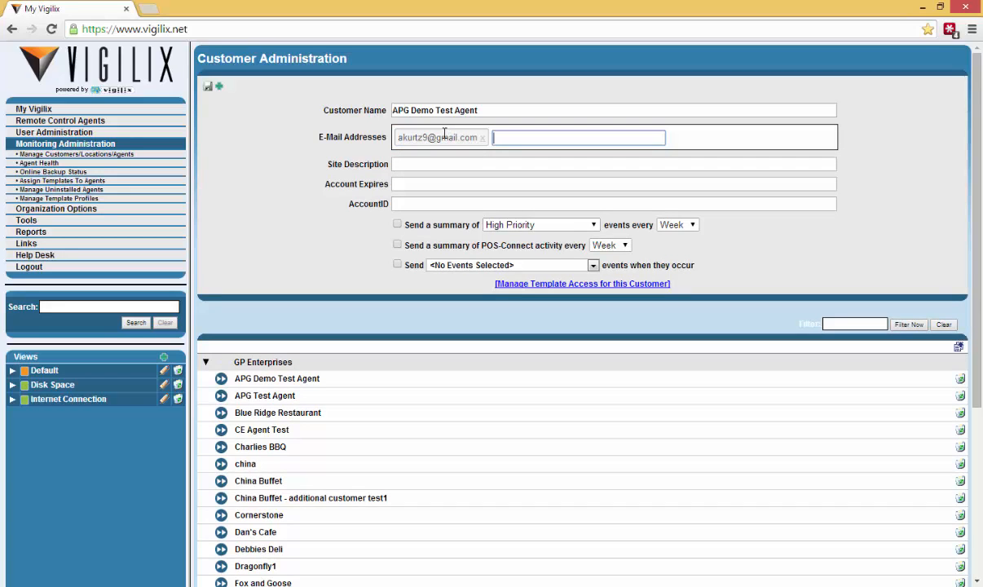
# Enable sending events as they occur, with Application List Change selected
pyautogui.click(398, 265)
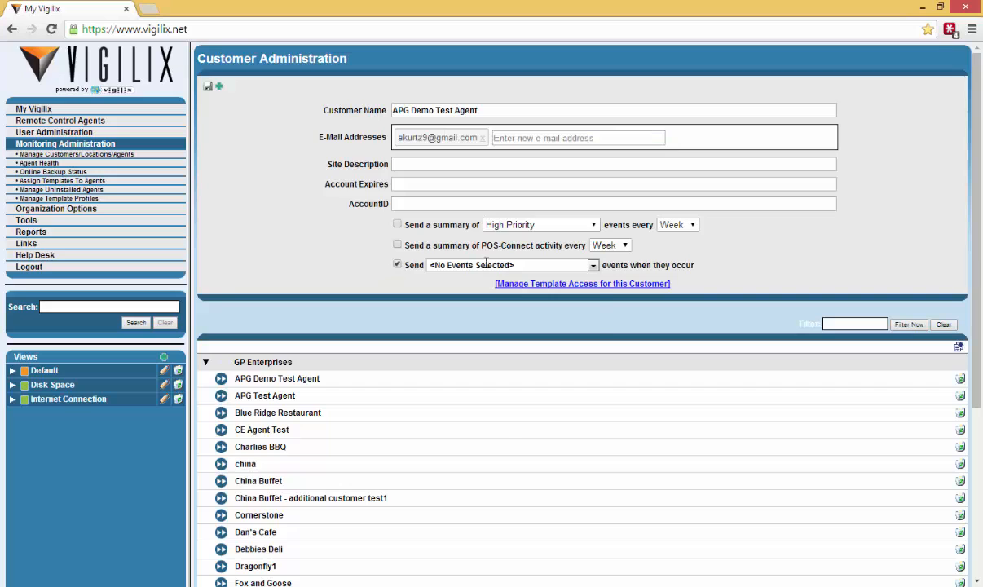
pyautogui.click(593, 266)
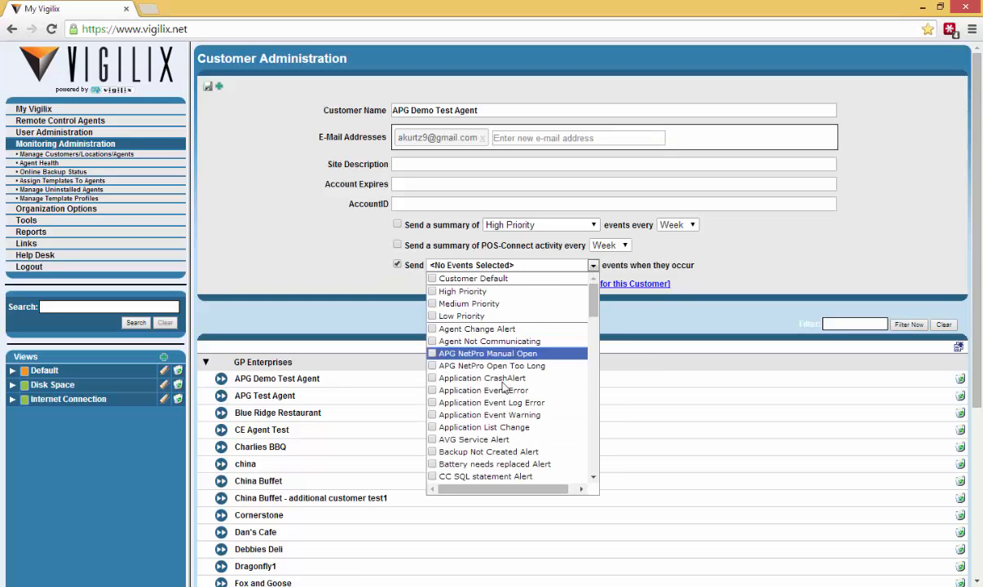
pyautogui.click(433, 428)
pyautogui.click(594, 265)
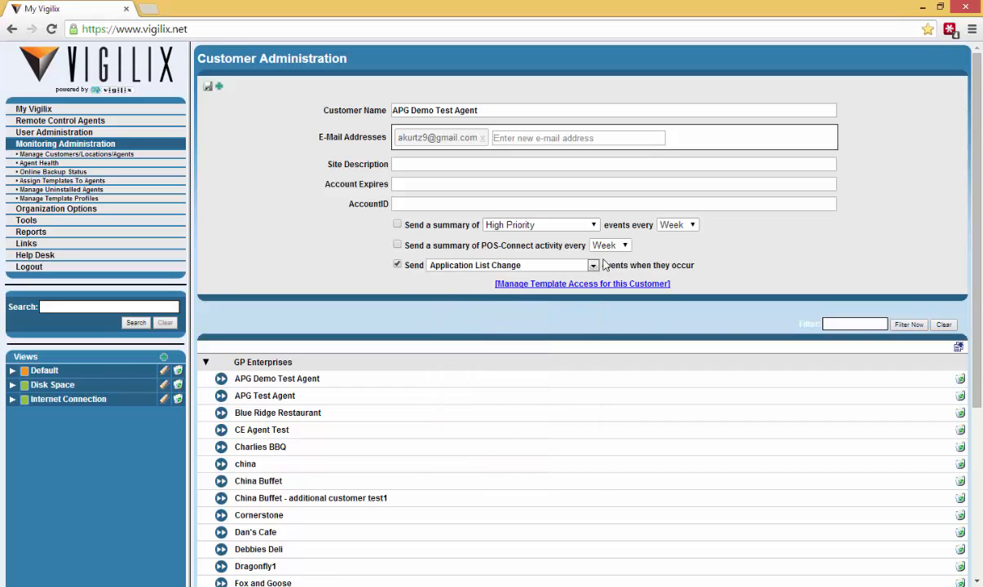
pyautogui.click(594, 266)
pyautogui.click(633, 178)
pyautogui.moveTo(326, 137); pyautogui.dragTo(391, 139)
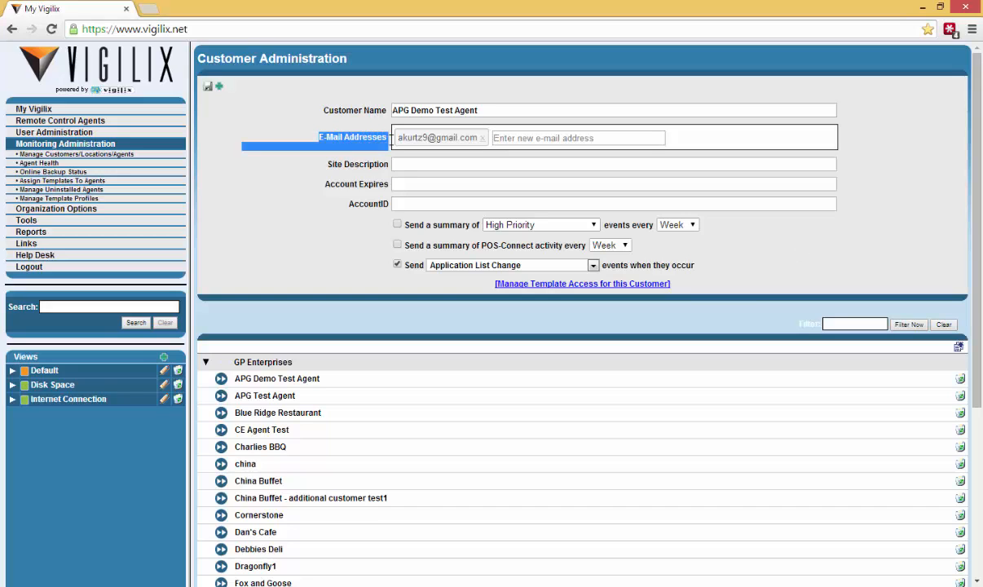